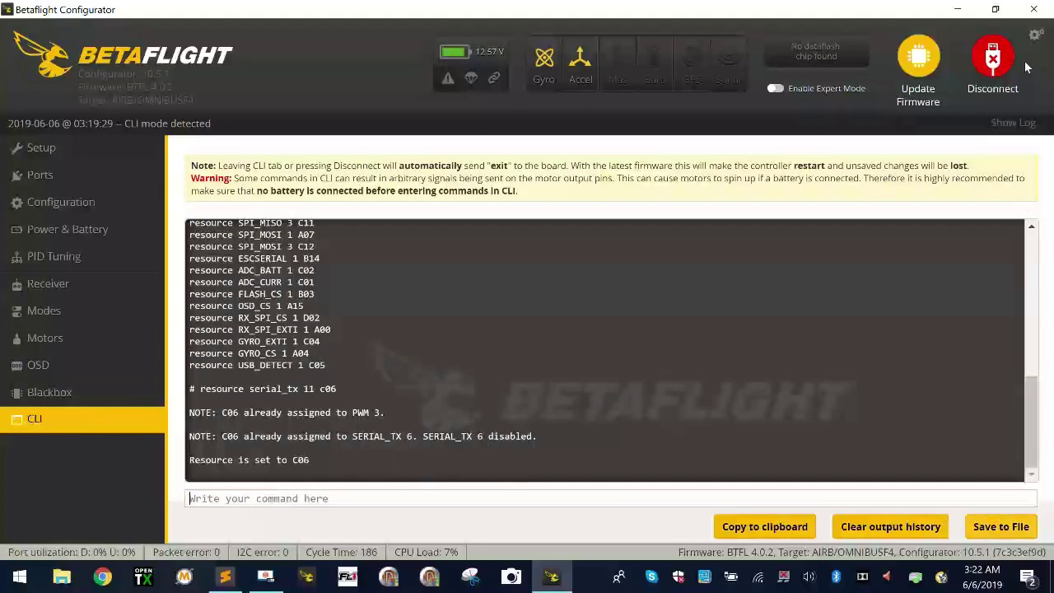
Reconnect the flight controller and list its current resource assignments in the CLI.
left_click(995, 57)
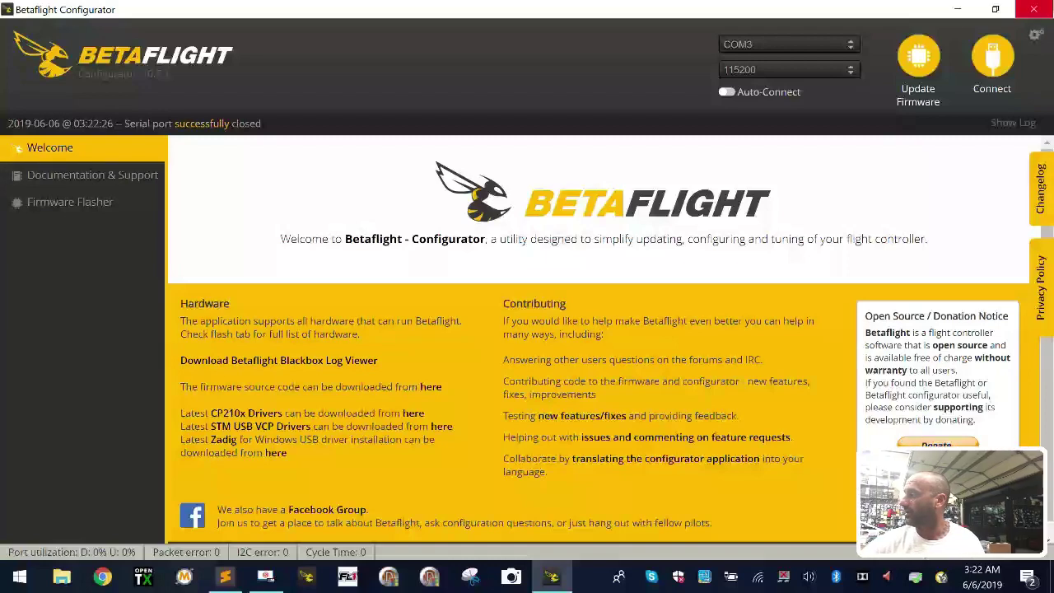
left_click(992, 56)
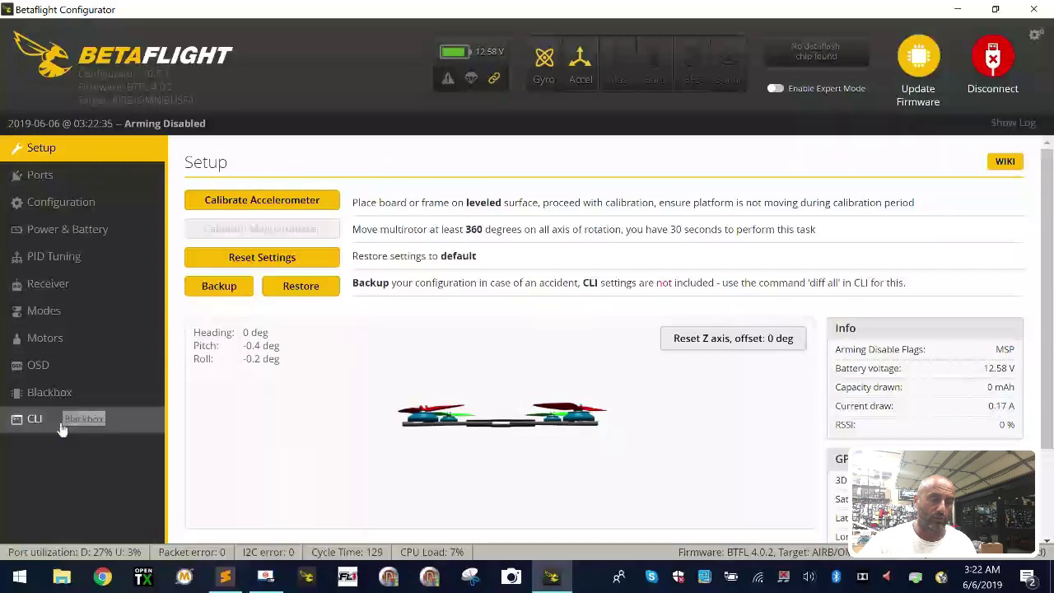
left_click(59, 418)
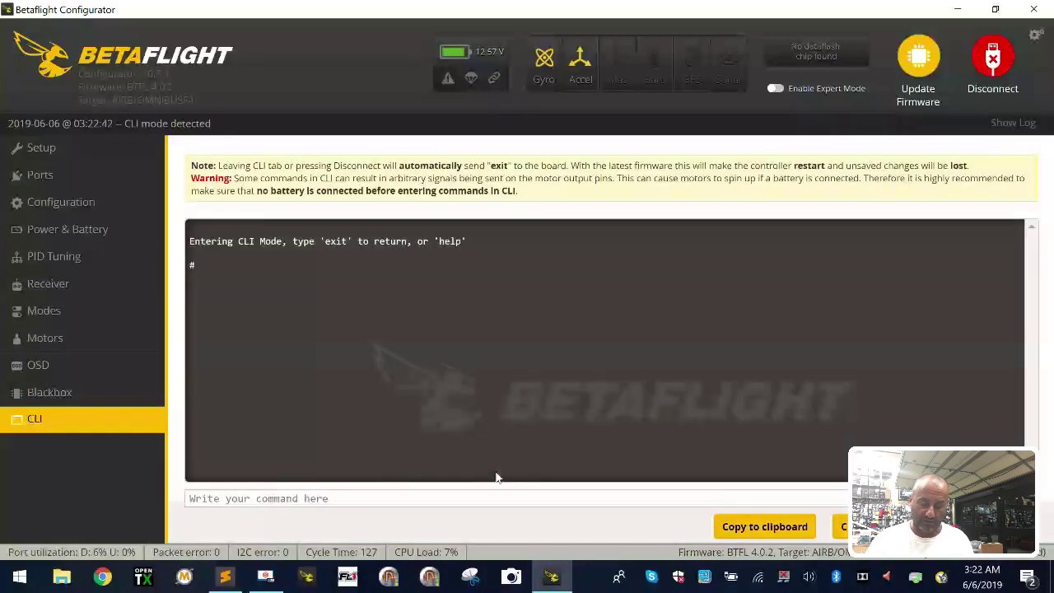
type("resource")
key("Return")
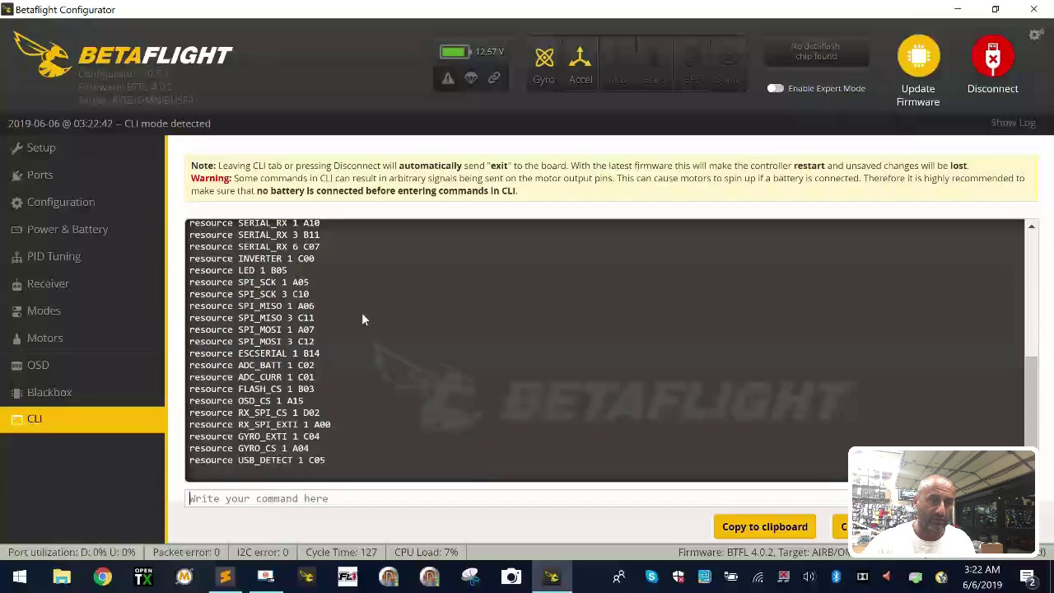
Check the SERIAL_TX 6 entry against the copy in Sublime Text and assign resource serial_tx 11 to c06 in the Betaflight CLI.
scroll(362, 318, "up", 2)
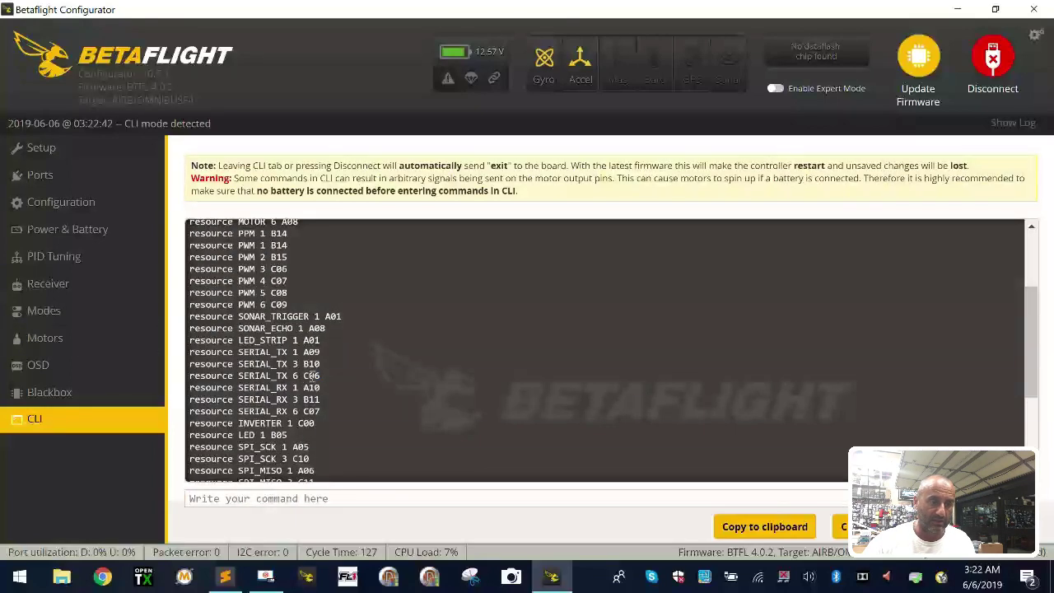
left_click_drag(317, 376, 178, 373)
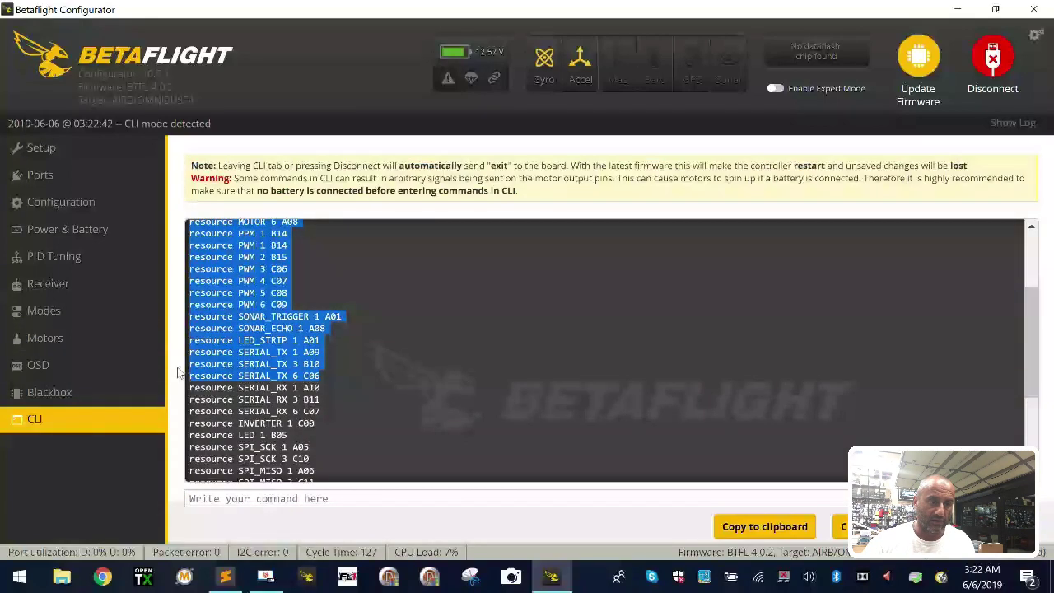
left_click(224, 577)
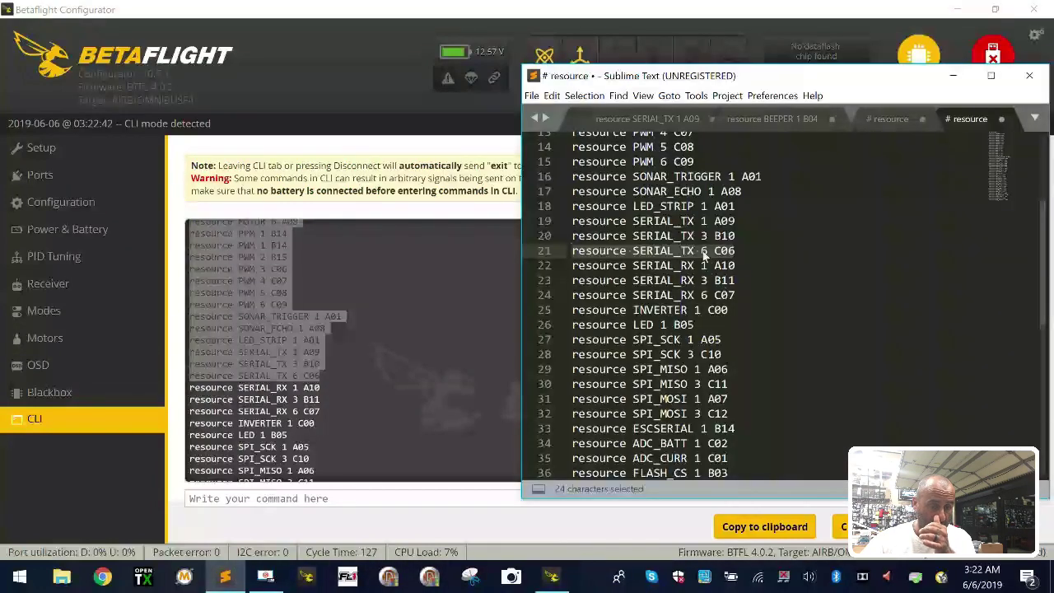
left_click(330, 497)
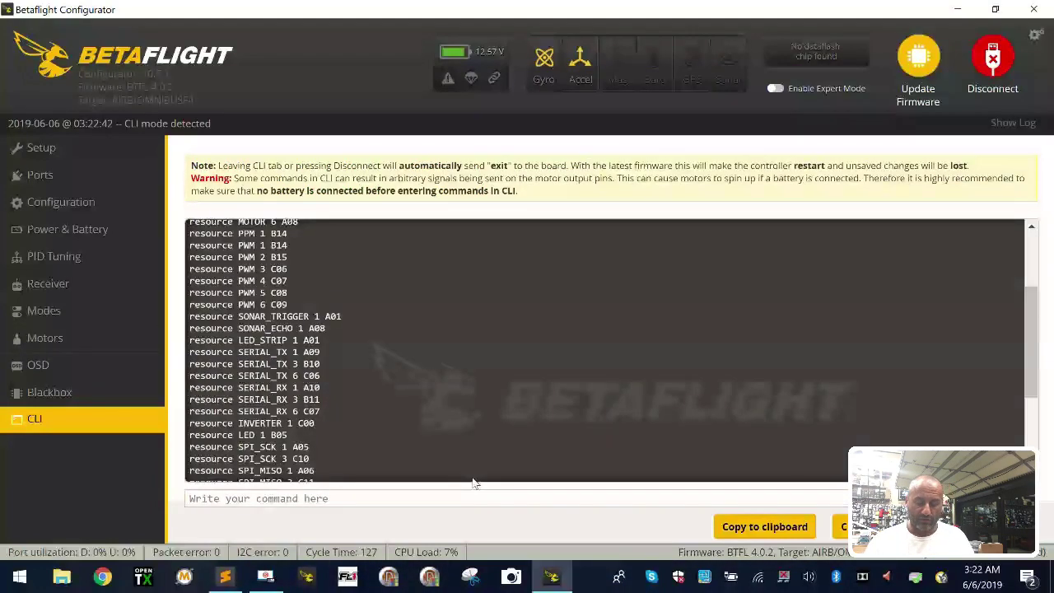
type("resource sero")
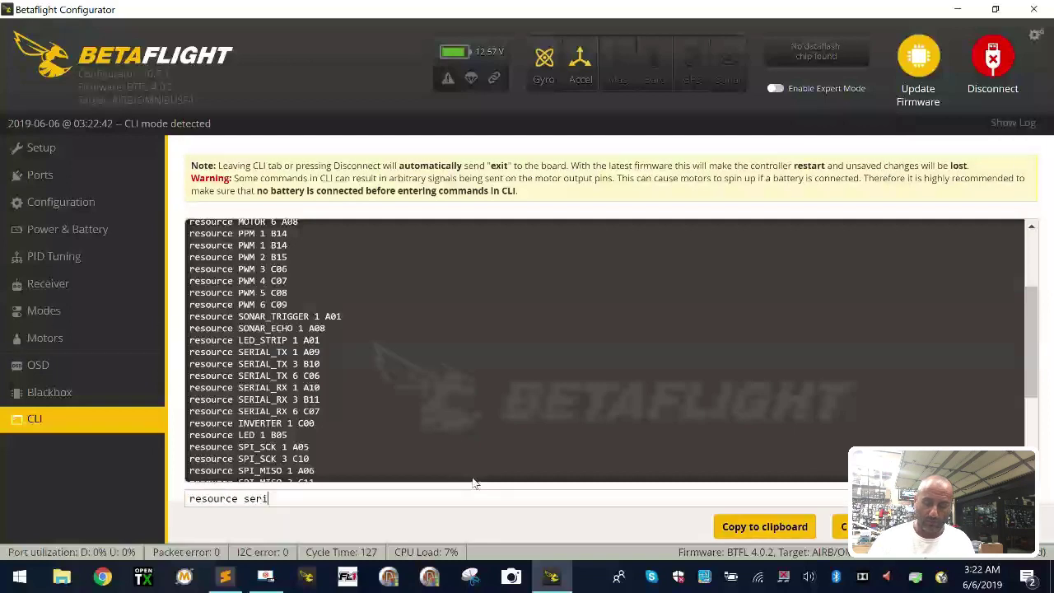
type("al_t")
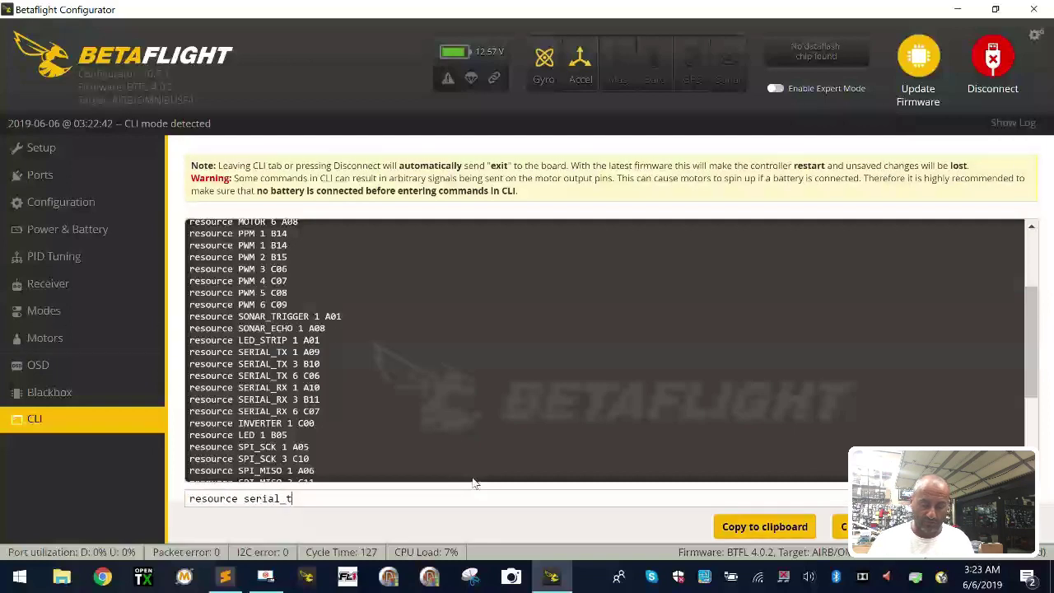
type("x 11")
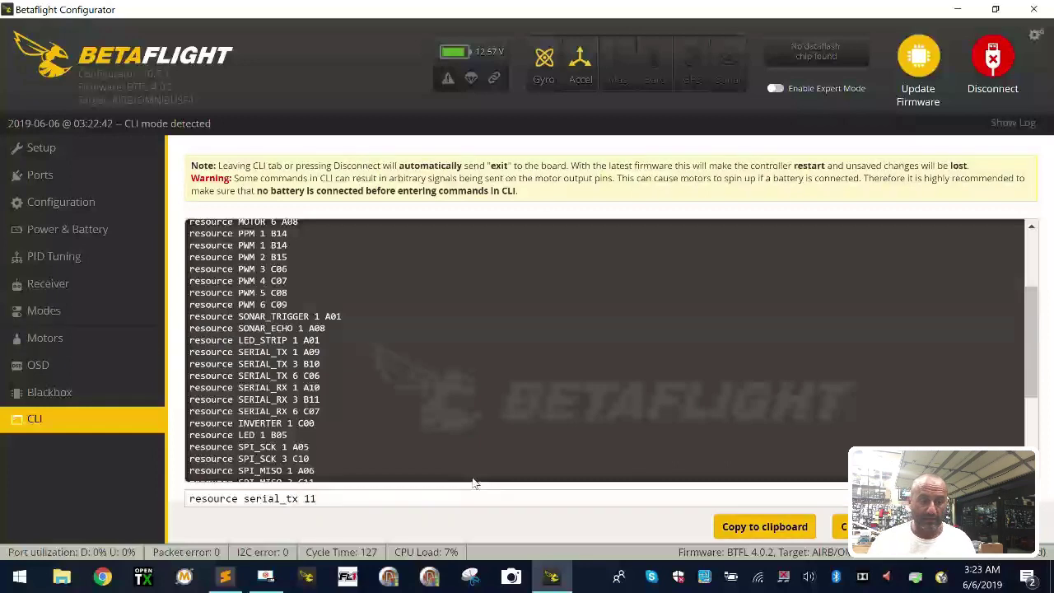
type(" c06")
key("Return")
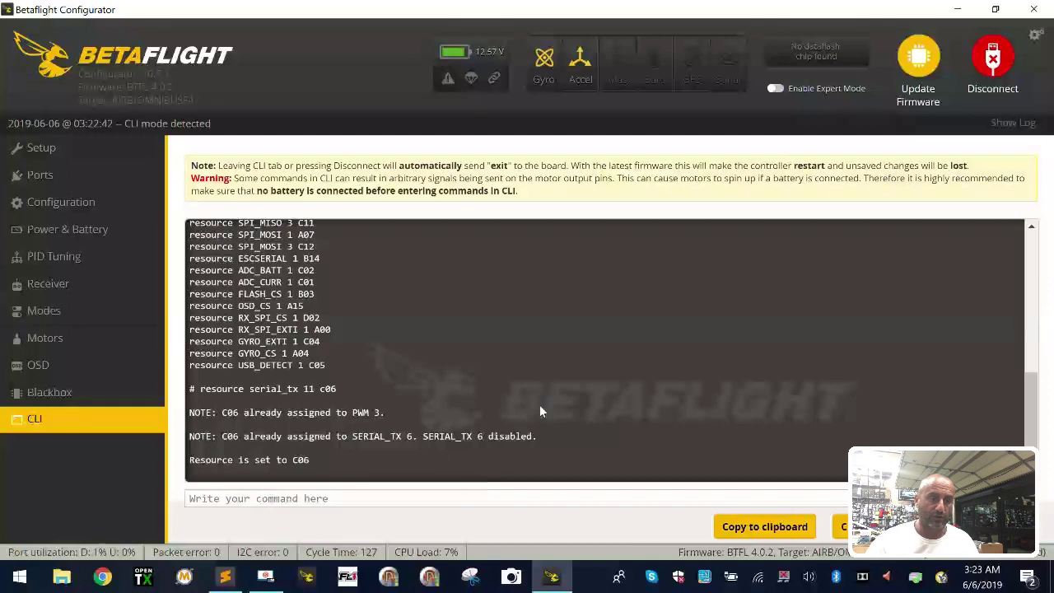
Review the notes about the existing C06 assignments and save the new resource mapping from the CLI.
left_click_drag(230, 413, 381, 419)
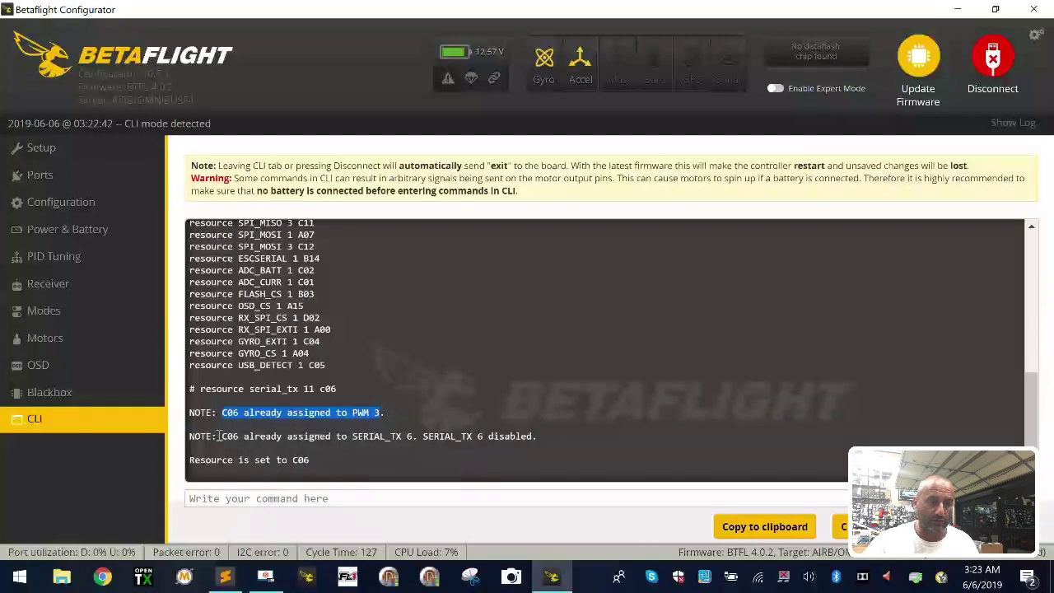
left_click_drag(219, 436, 386, 444)
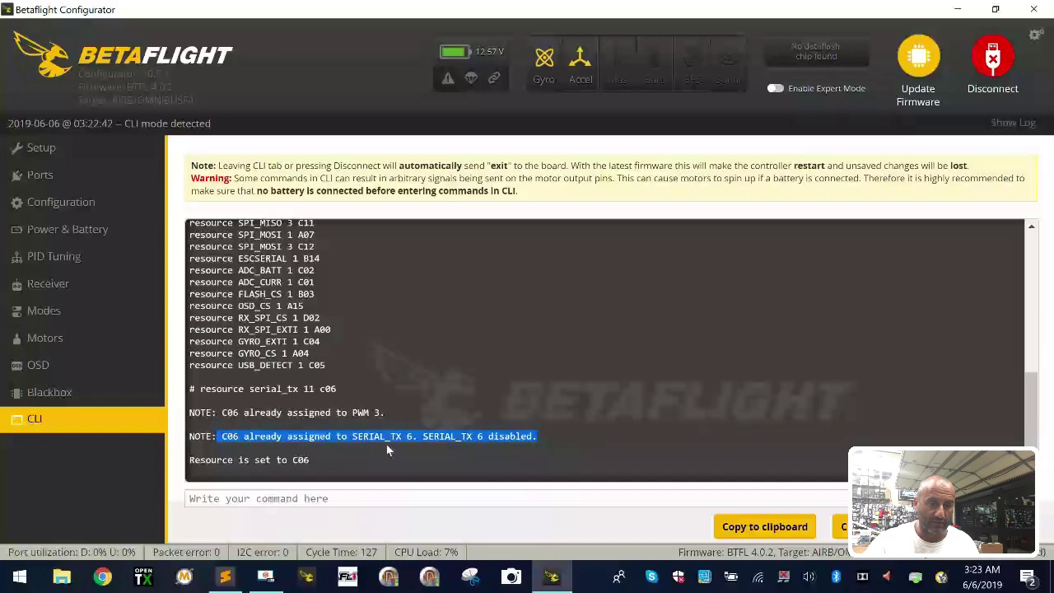
left_click(325, 502)
type("exit")
key("Return")
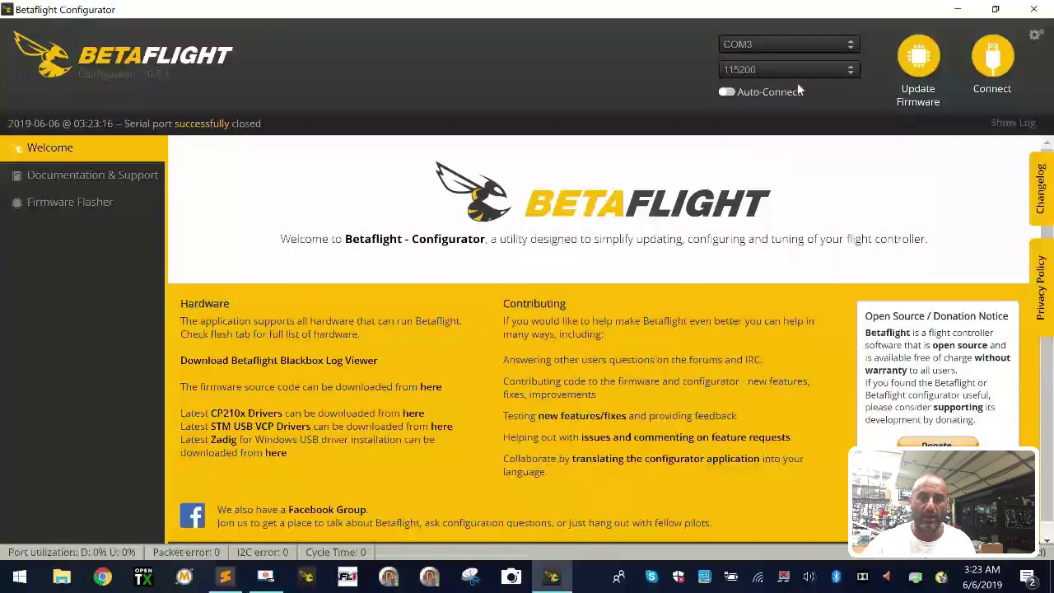
Reconnect the flight controller, set the SOFTSERIAL1 telemetry output to SmartPort and save the port configuration.
left_click(988, 55)
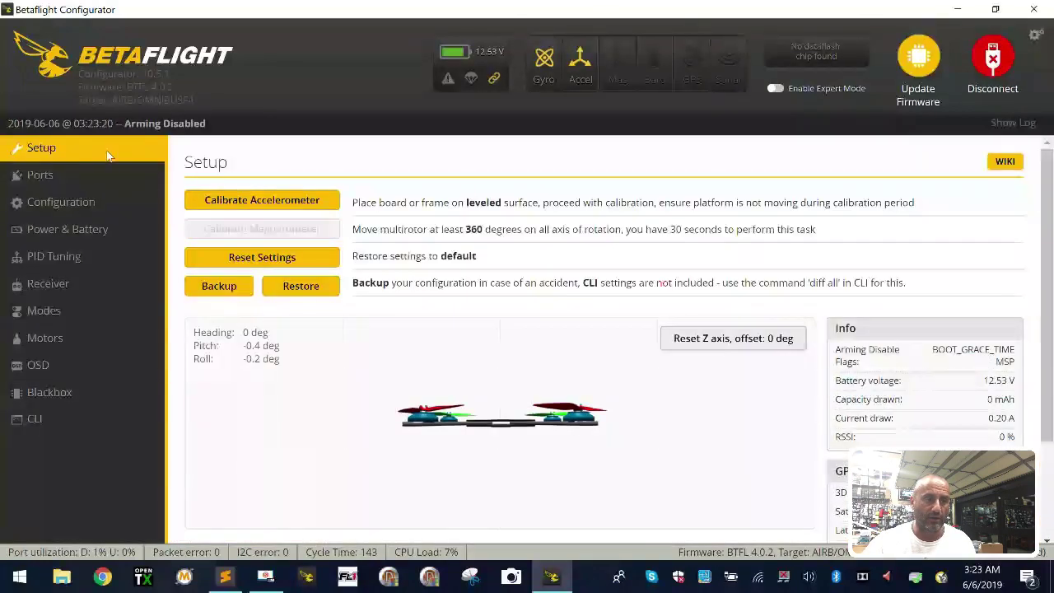
left_click(82, 175)
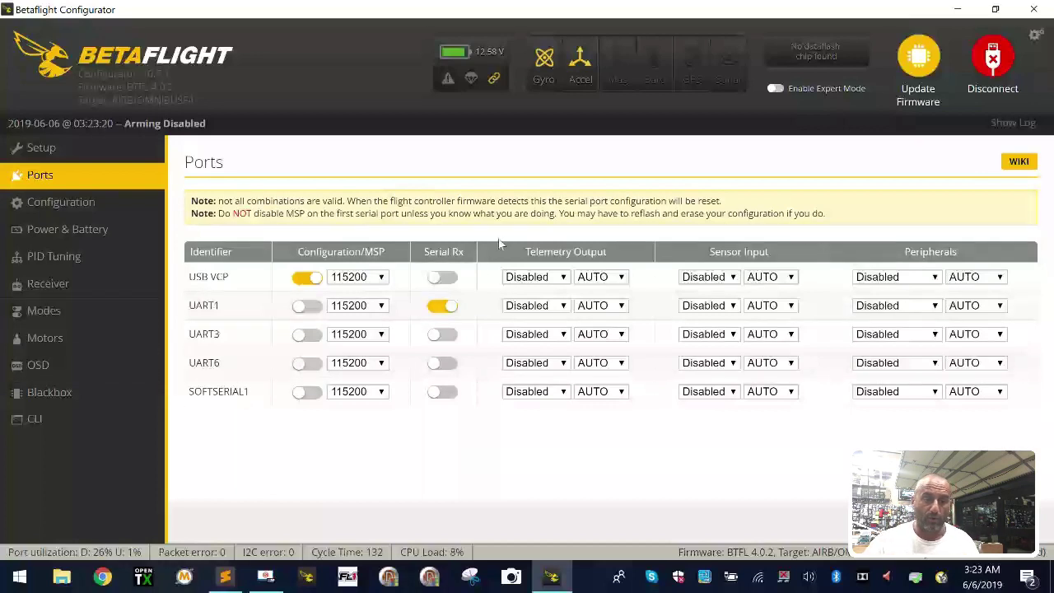
left_click(532, 394)
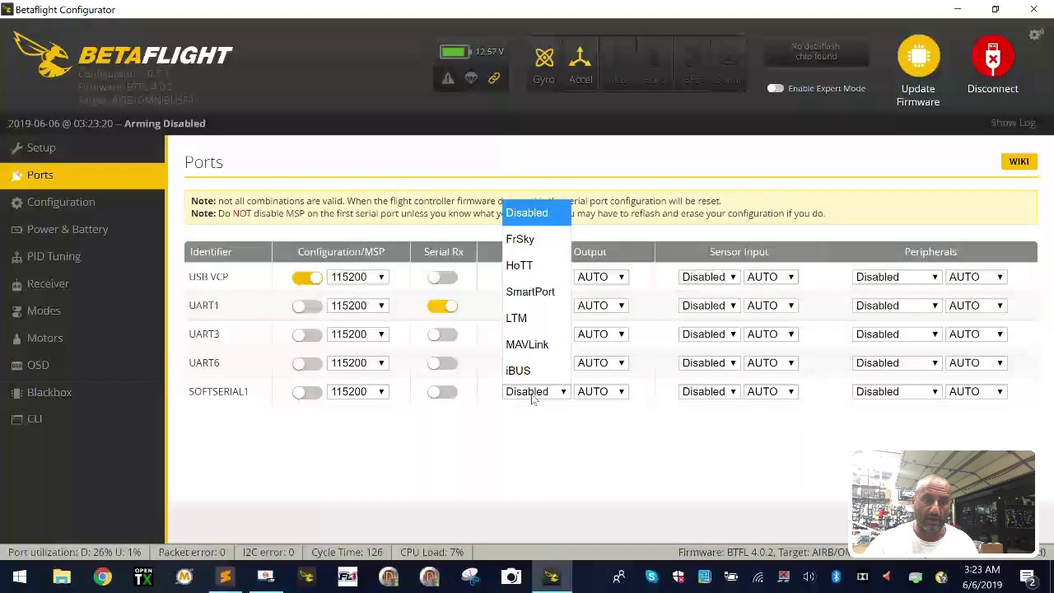
left_click(539, 292)
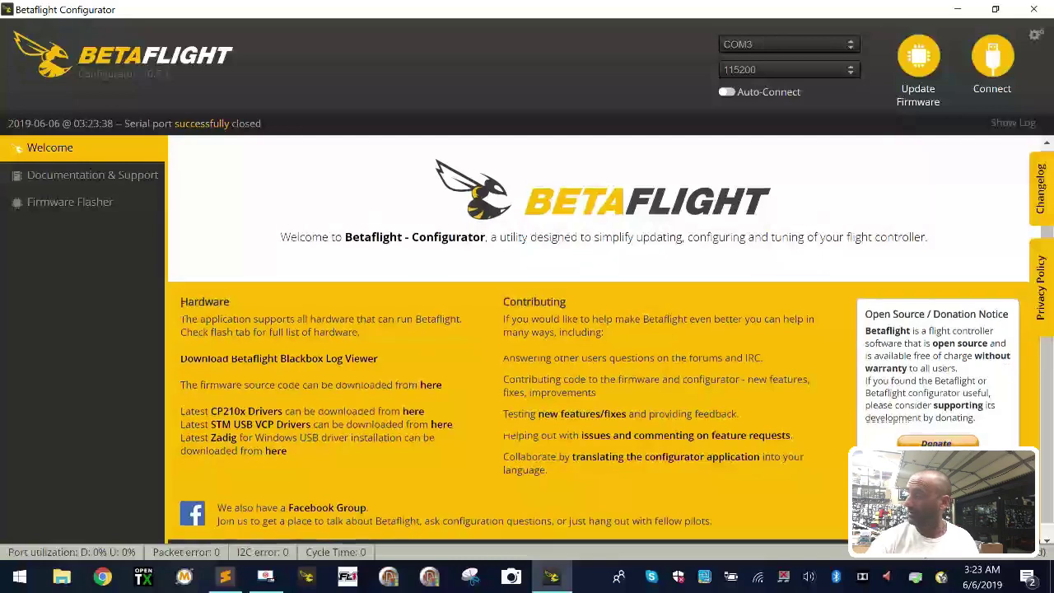
Reconnect the flight controller, list its resources in the CLI and examine the SERIAL_TX 11 and SERIAL_TX 1 pin assignments.
scroll(599, 346, "down", 1)
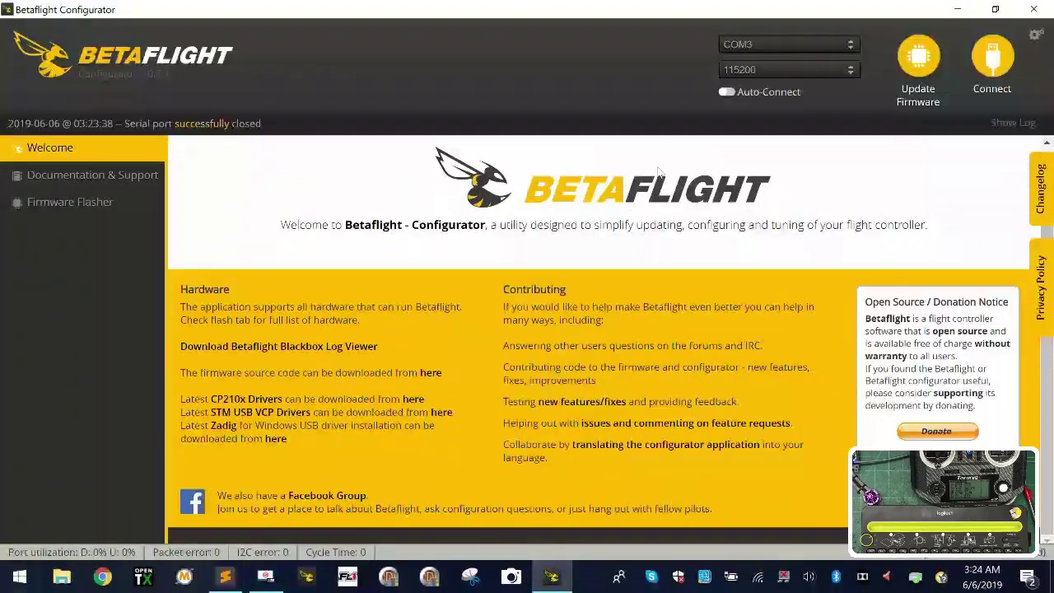
left_click(988, 60)
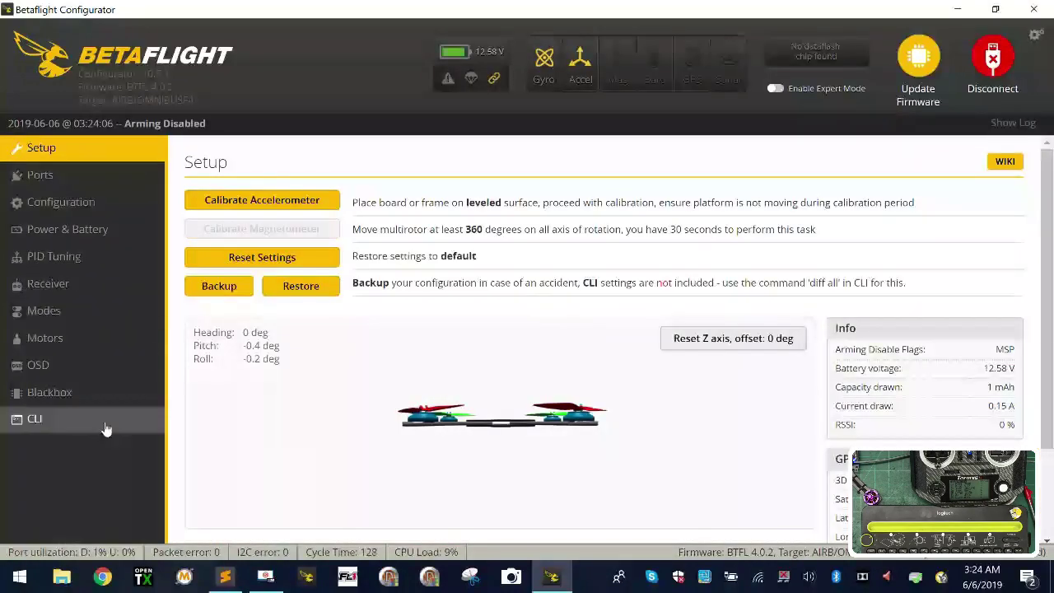
left_click(105, 425)
type("resource")
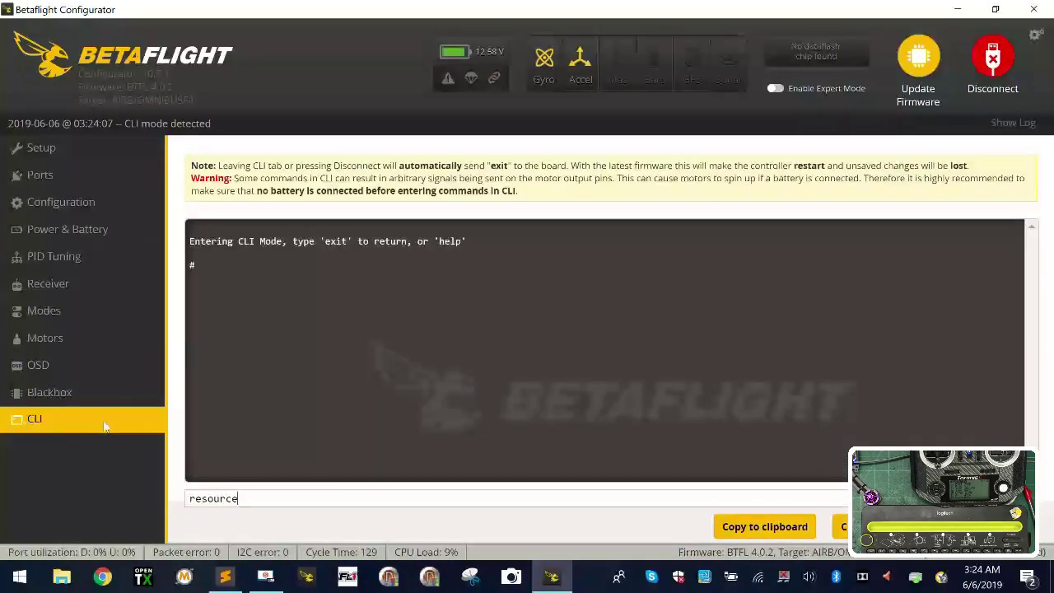
key("Return")
scroll(261, 274, "up", 2)
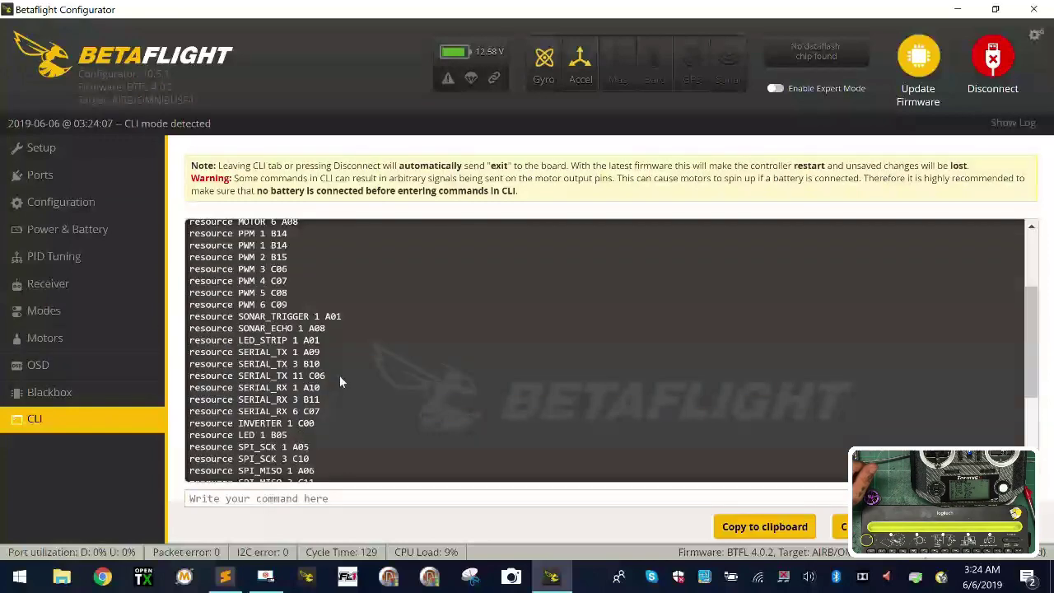
left_click_drag(340, 376, 278, 461)
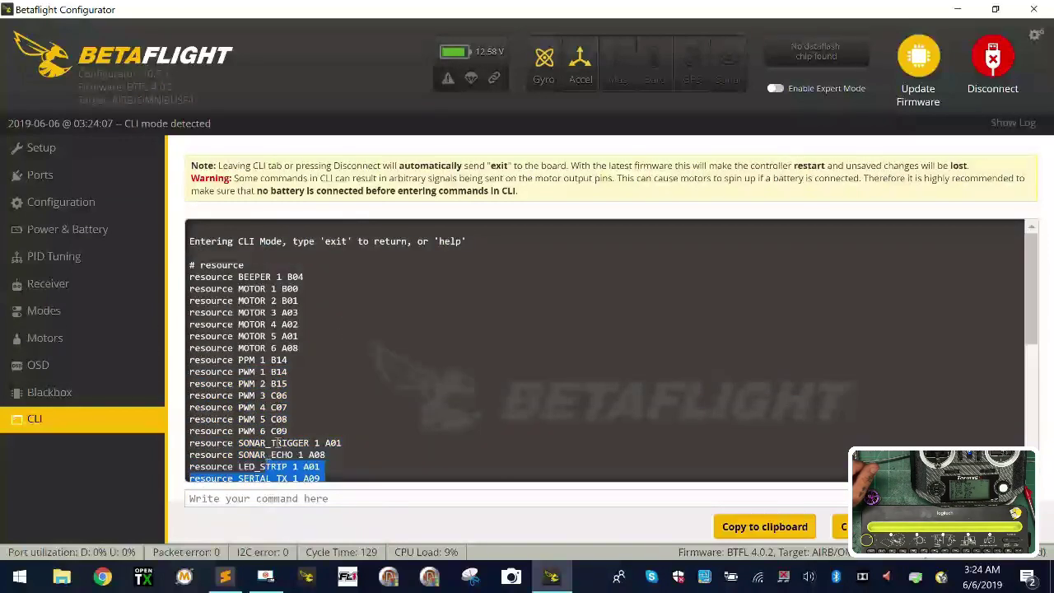
scroll(283, 424, "down", 5)
scroll(311, 282, "up", 2)
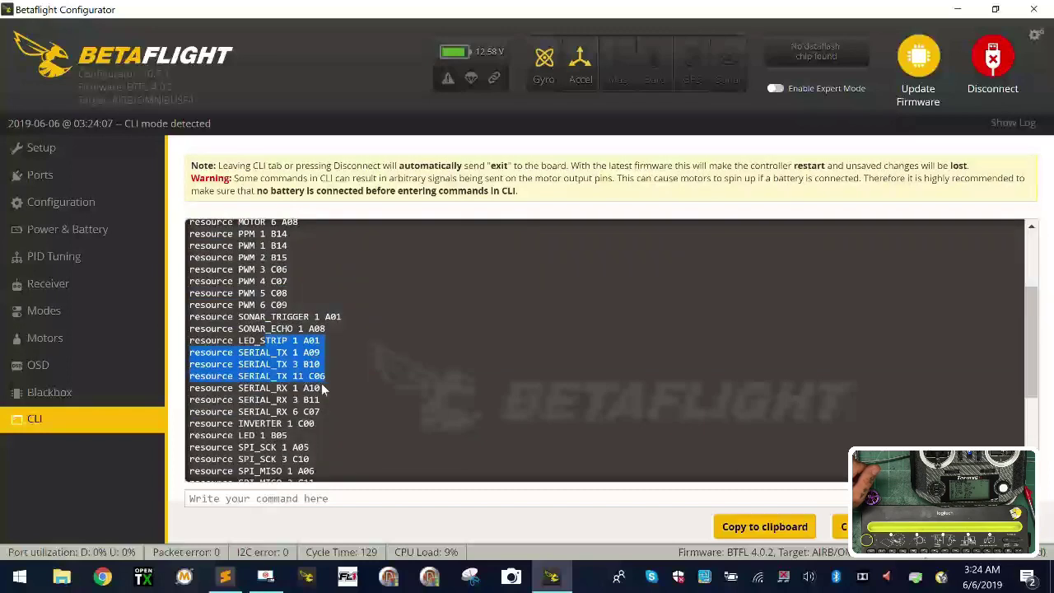
left_click_drag(349, 377, 190, 379)
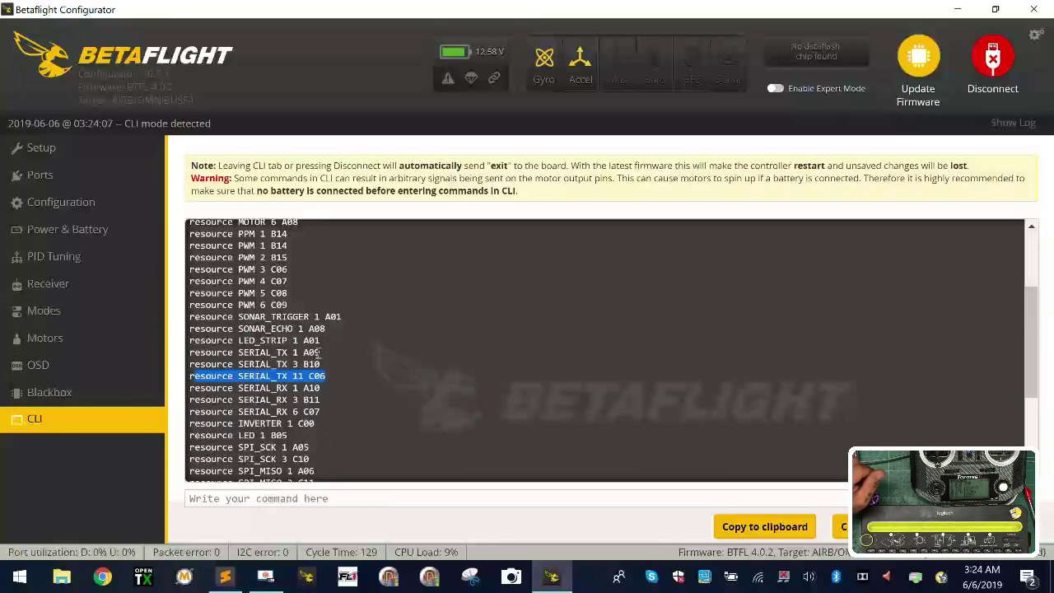
left_click_drag(321, 353, 240, 363)
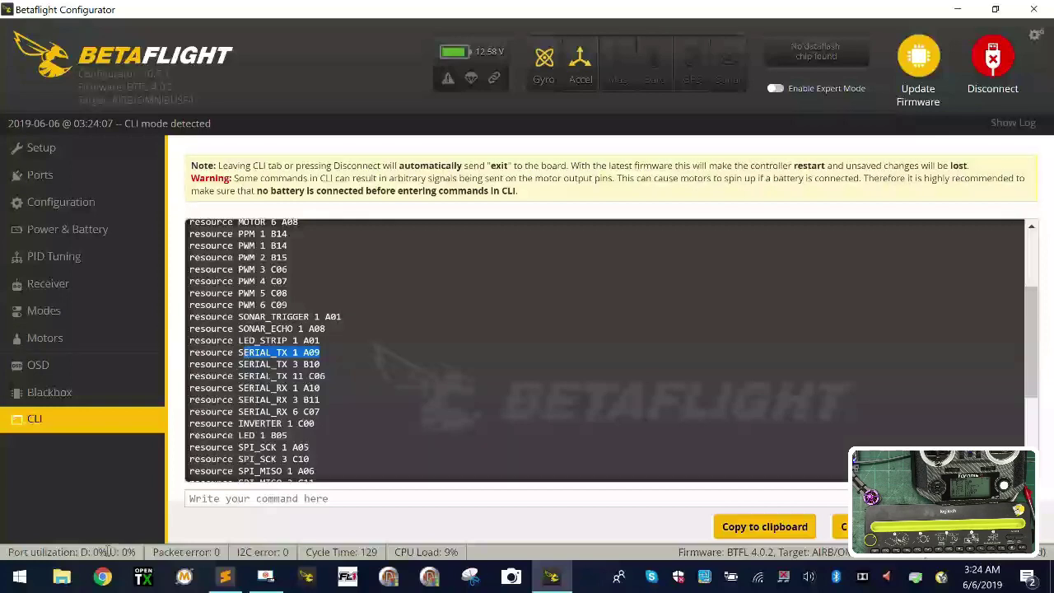
Free the UART1 transmit pin by setting resource serial_tx 1 to none and save the CLI changes.
left_click(233, 497)
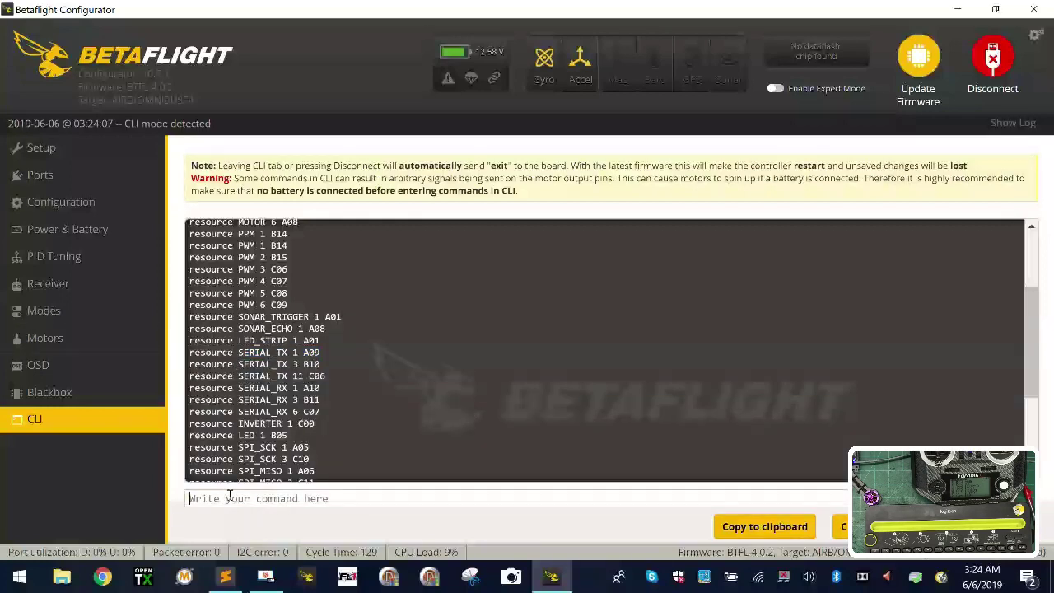
type("resource serial ")
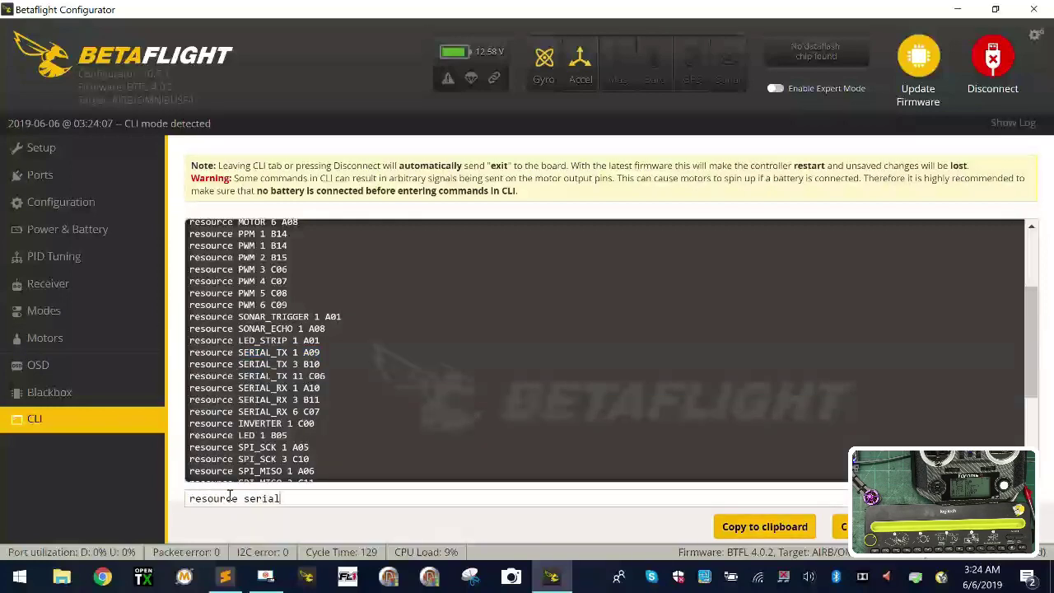
type("tx ")
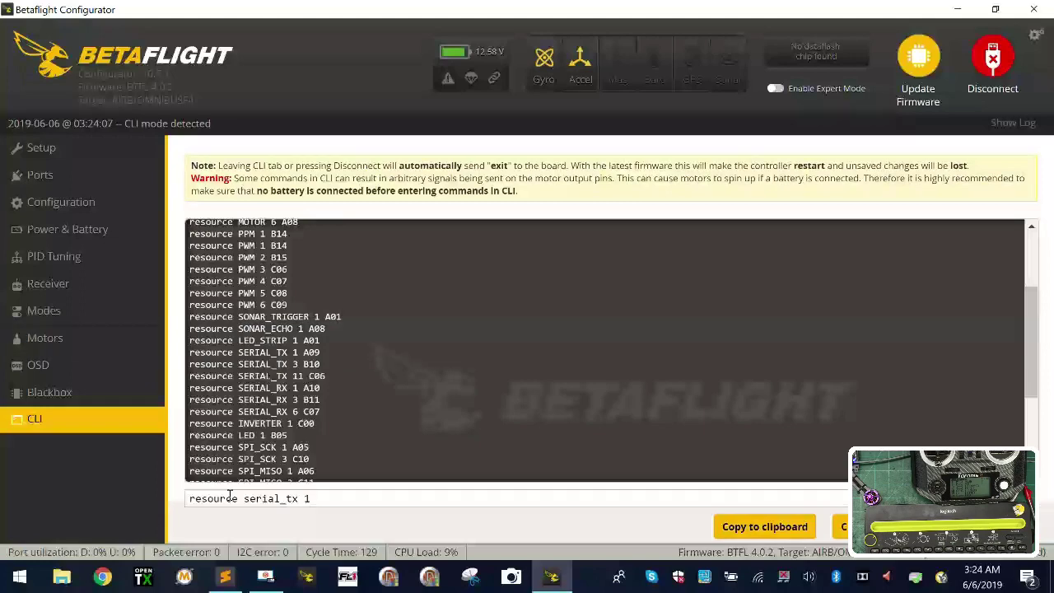
type("1 none")
key("Return")
type("ser")
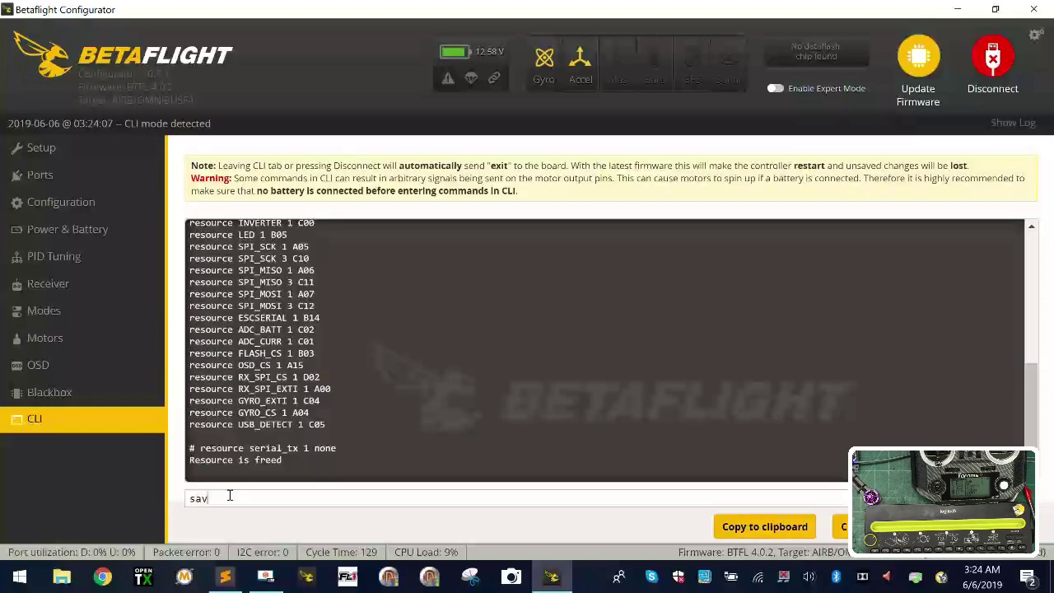
key("BackSpace")
key("BackSpace")
key("BackSpace")
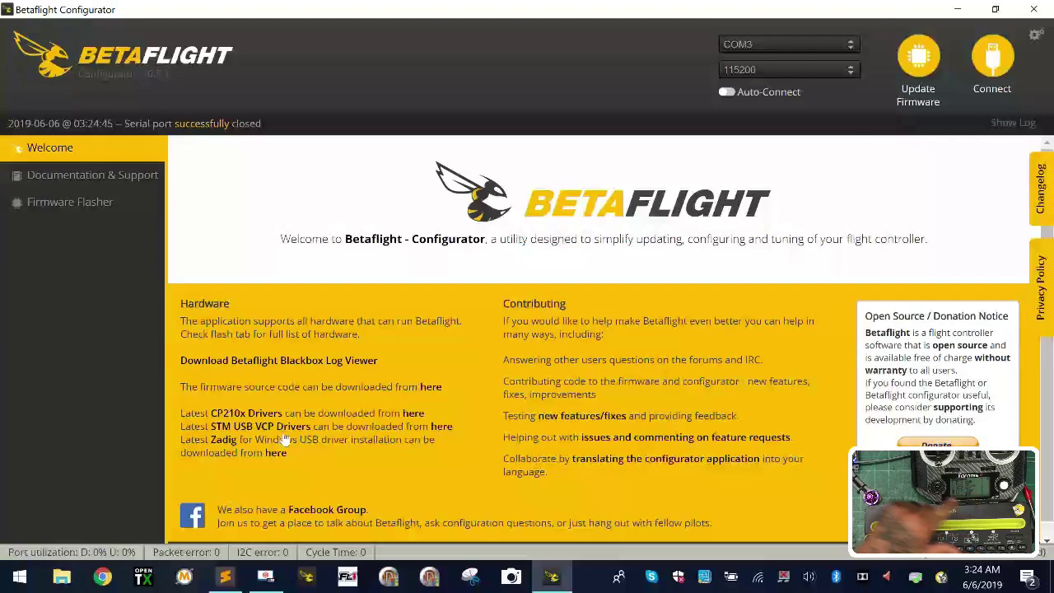
Reconnect the flight controller and check the serial port assignments and the receiver channel values.
left_click(992, 57)
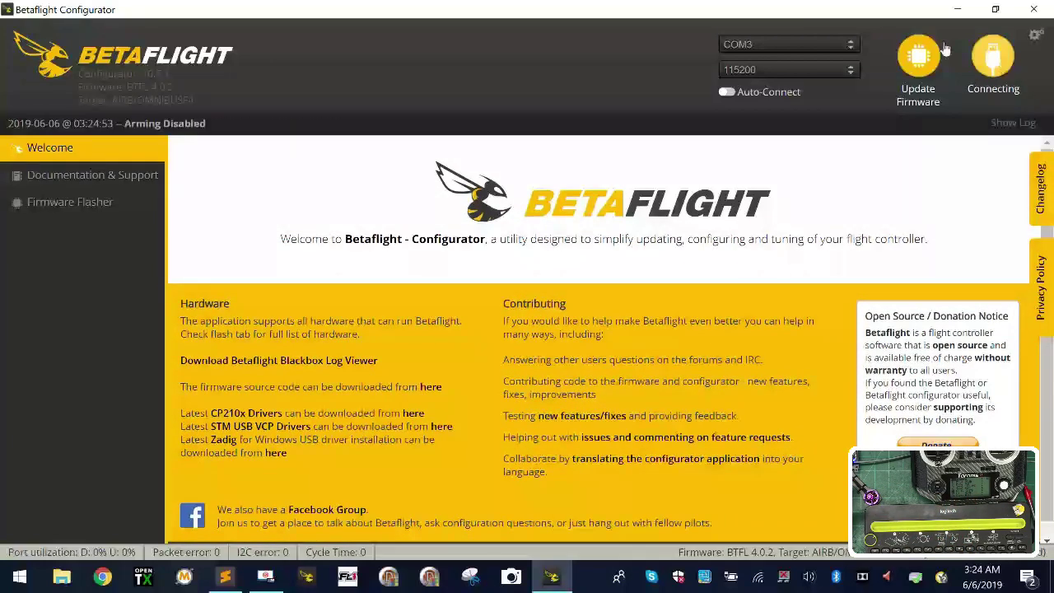
left_click(111, 175)
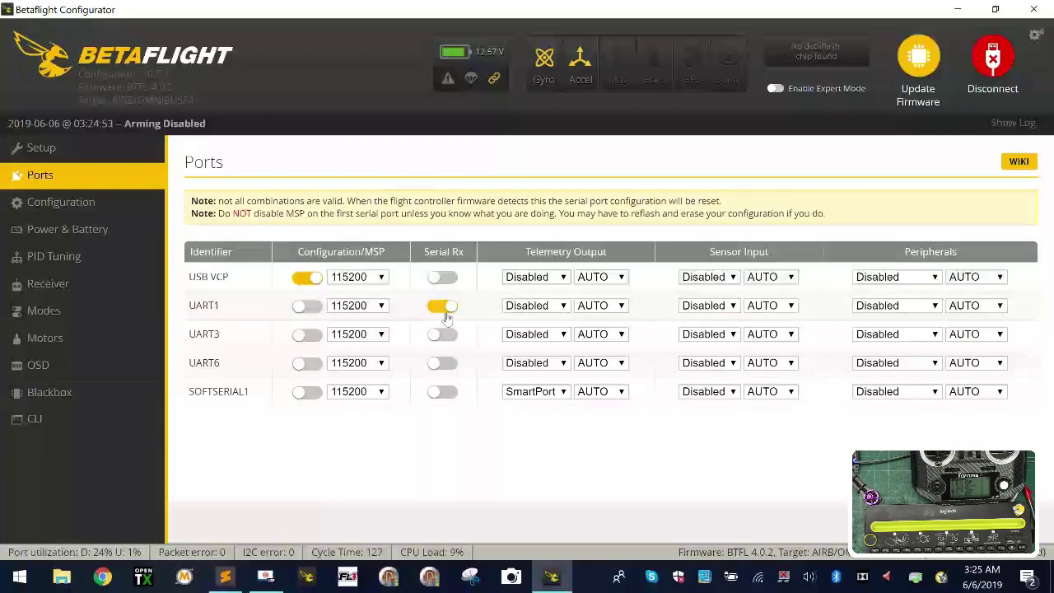
left_click(73, 290)
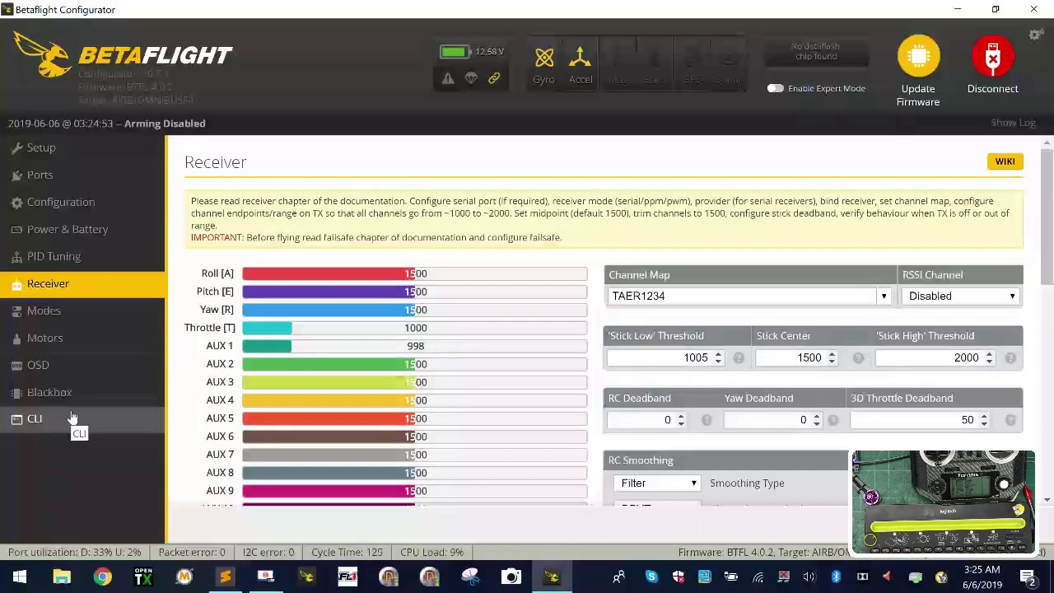
List the telemetry settings in the CLI with set tlm and check the tlm_inverted and tlm_halfduplex values.
left_click(71, 417)
type("set")
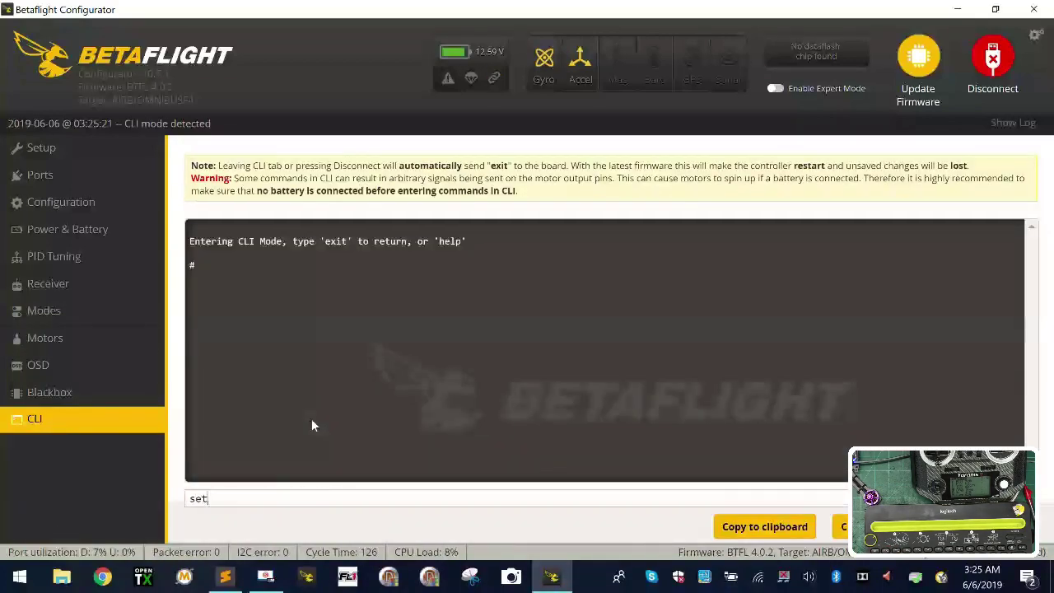
type(" tlm")
key("Return")
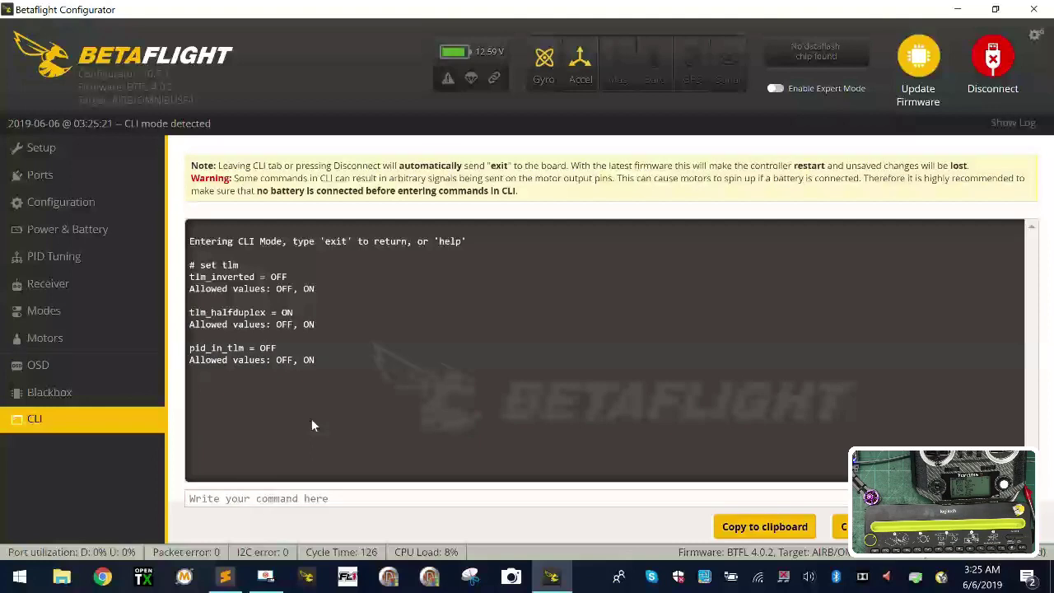
Try inverting the telemetry signal by setting tlm_inverted to on in the CLI and saving.
type("set ")
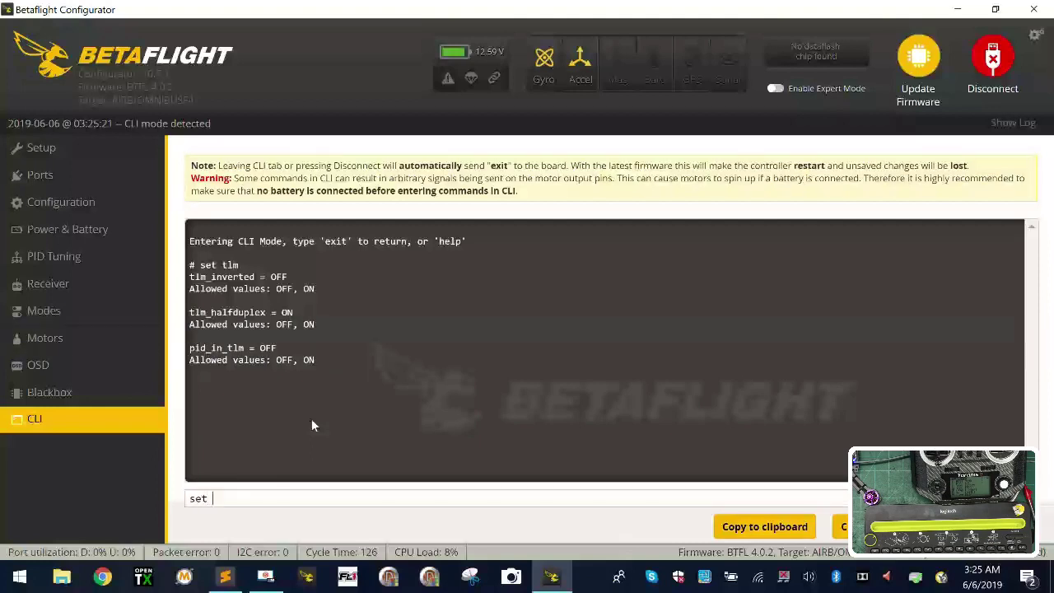
type("tlm_inverted = ")
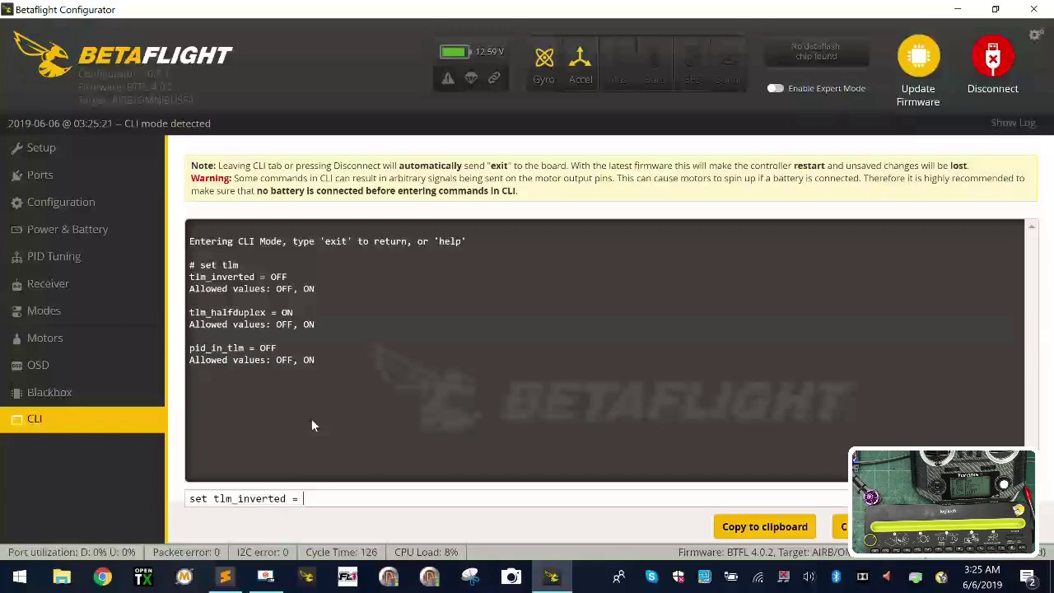
type("on")
key("Return")
type("save")
key("Return")
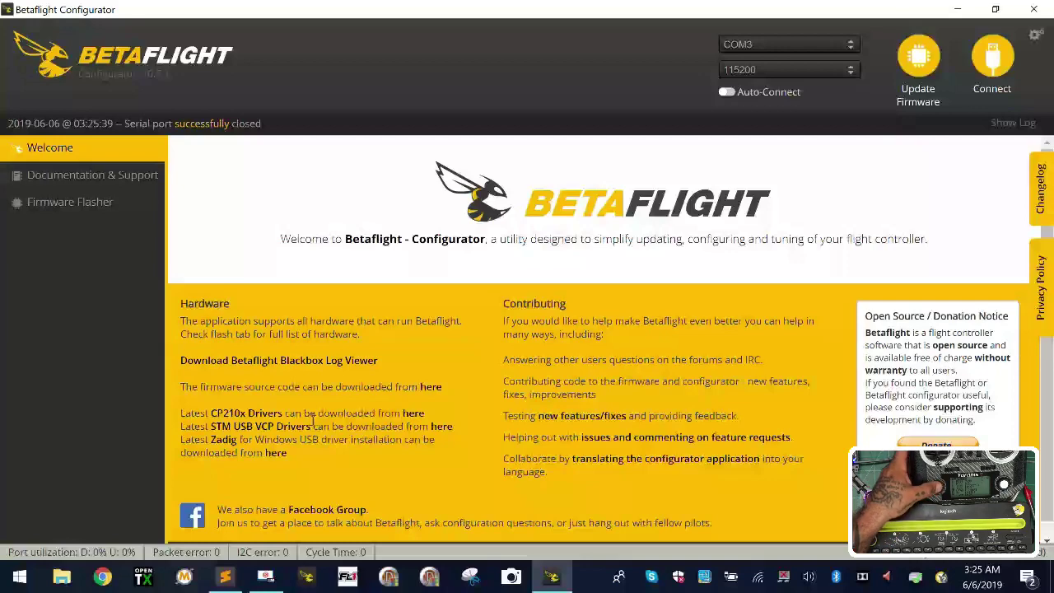
Reconnect the flight controller, recheck the telemetry settings in the CLI with set tlm and exit the CLI.
left_click(992, 61)
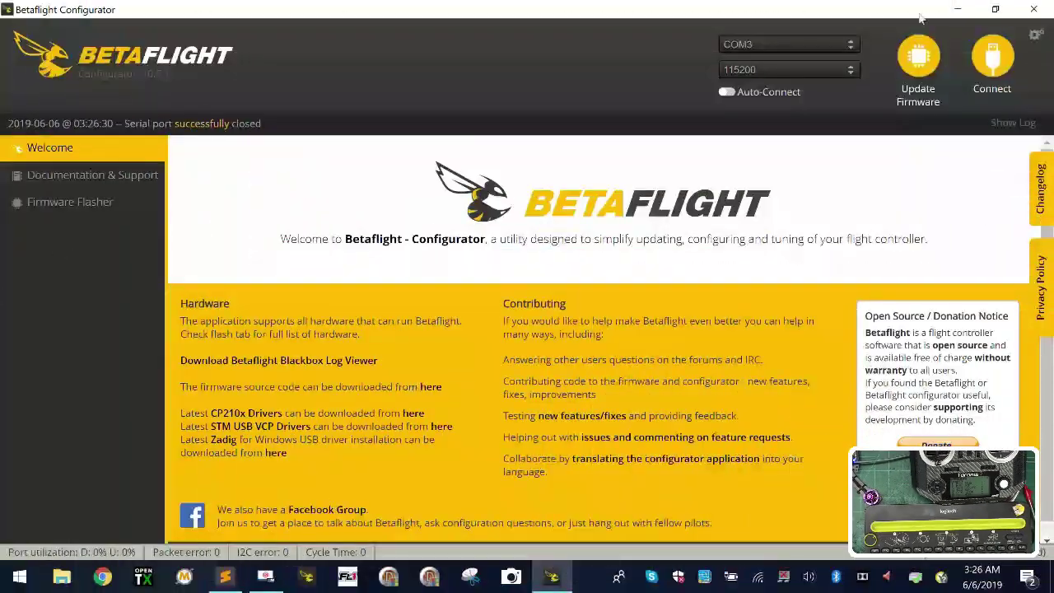
left_click(1009, 86)
left_click(54, 421)
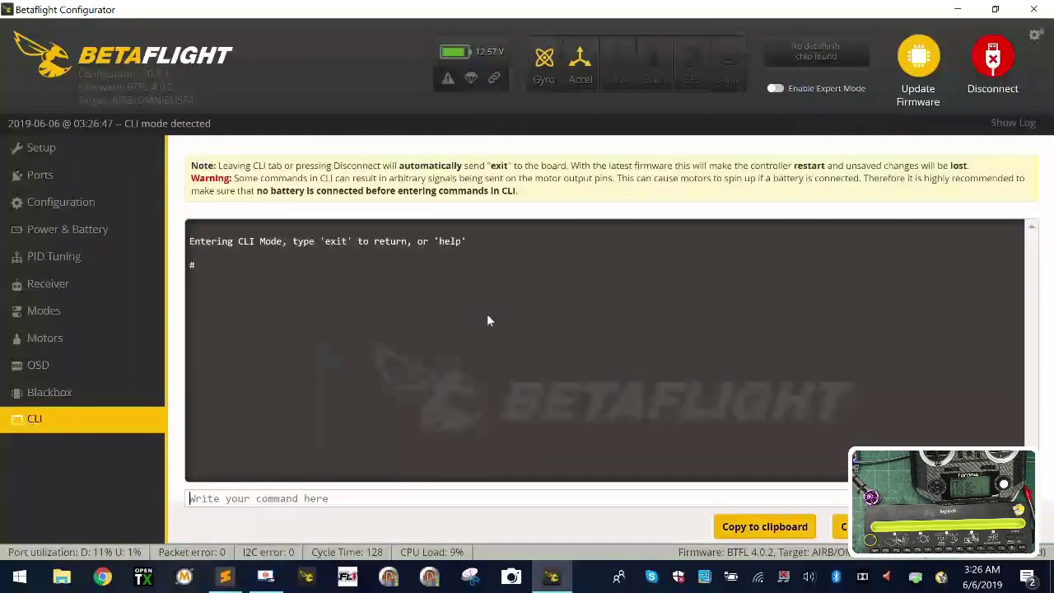
type("set lm")
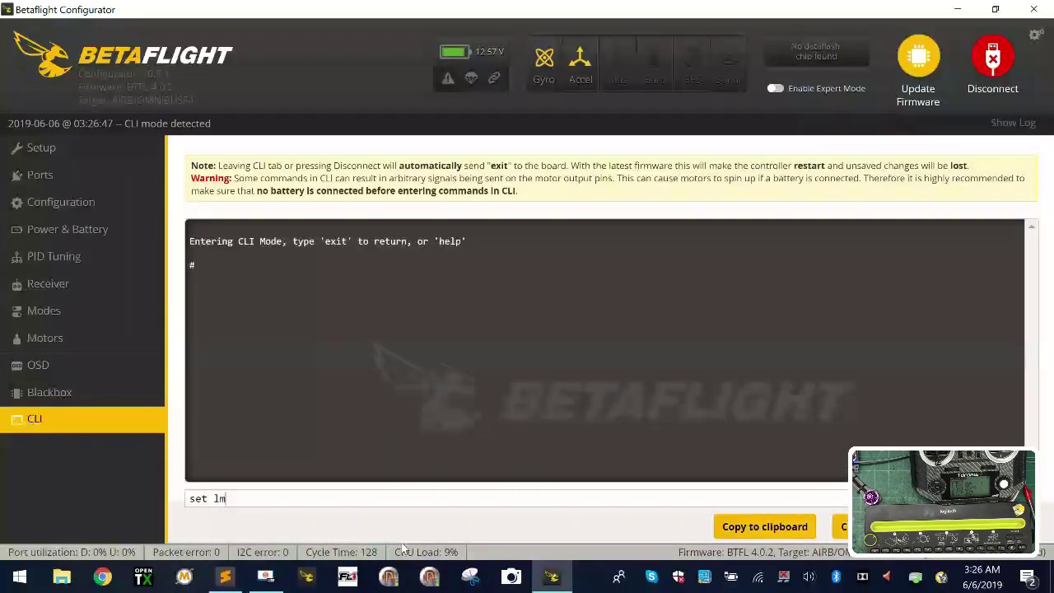
type("lm")
key("Return")
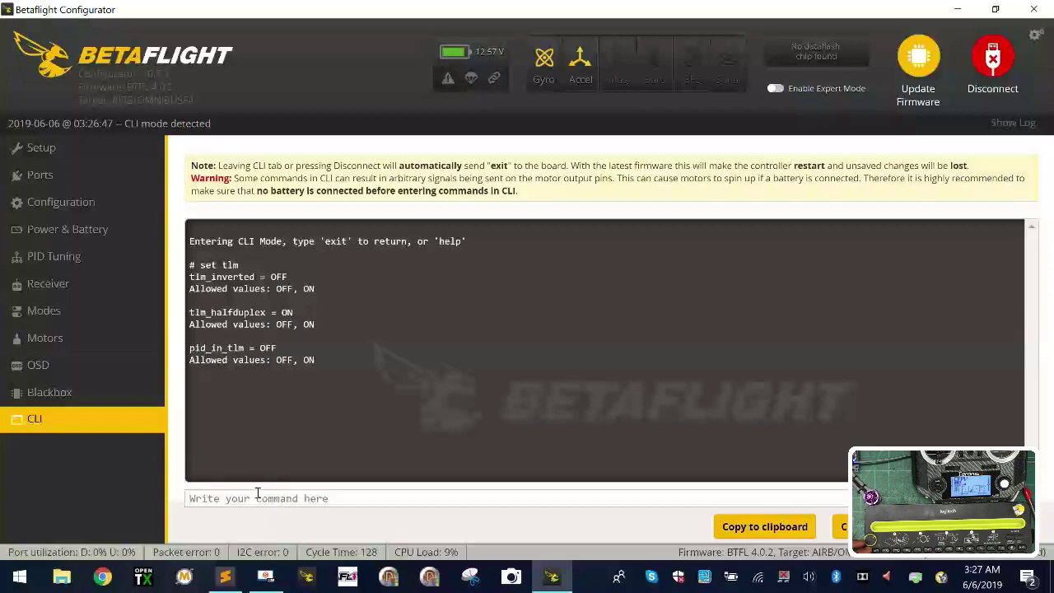
type("exit")
key("Return")
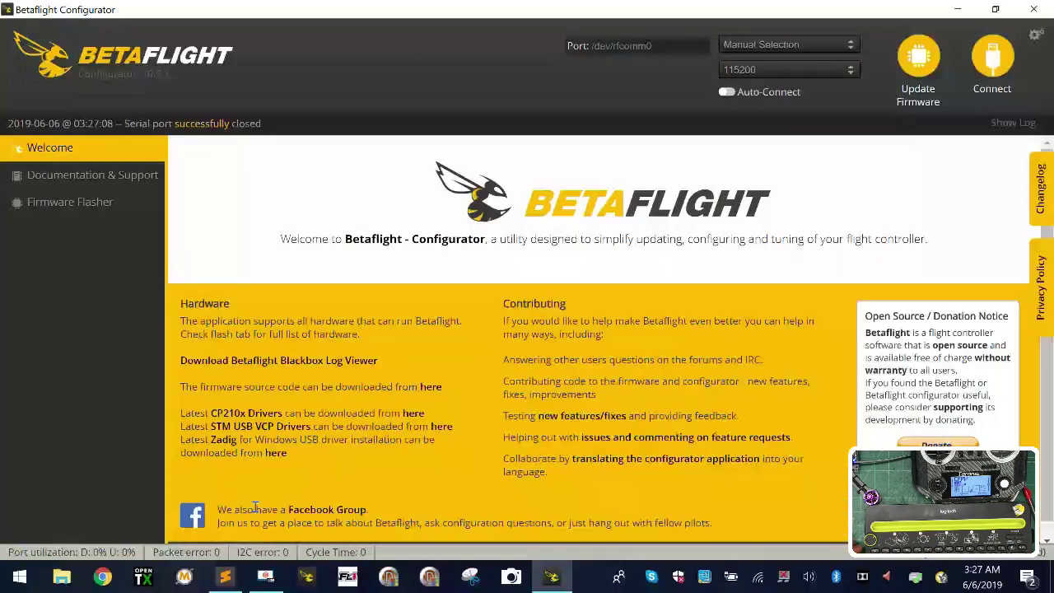